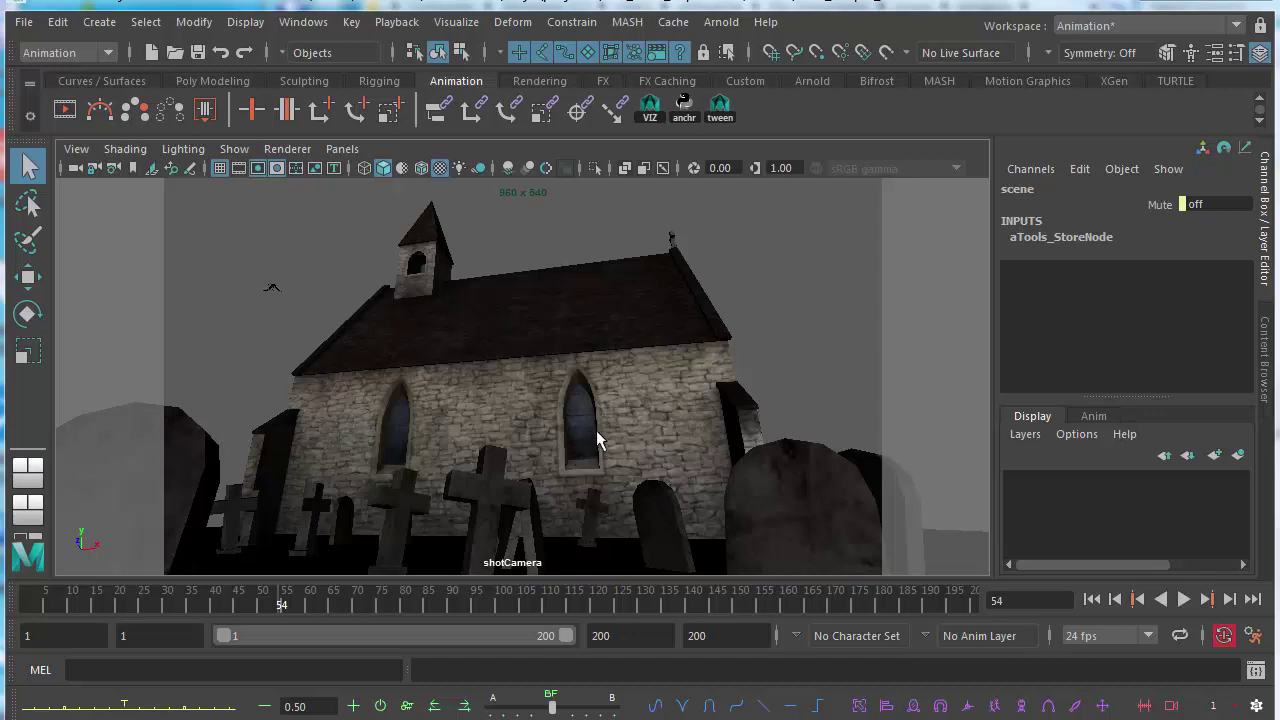
# - Switch to the layout with persp and shotCamera views side by side over a Graph Editor
pyautogui.rightClick(36, 478)
pyautogui.click(100, 708)
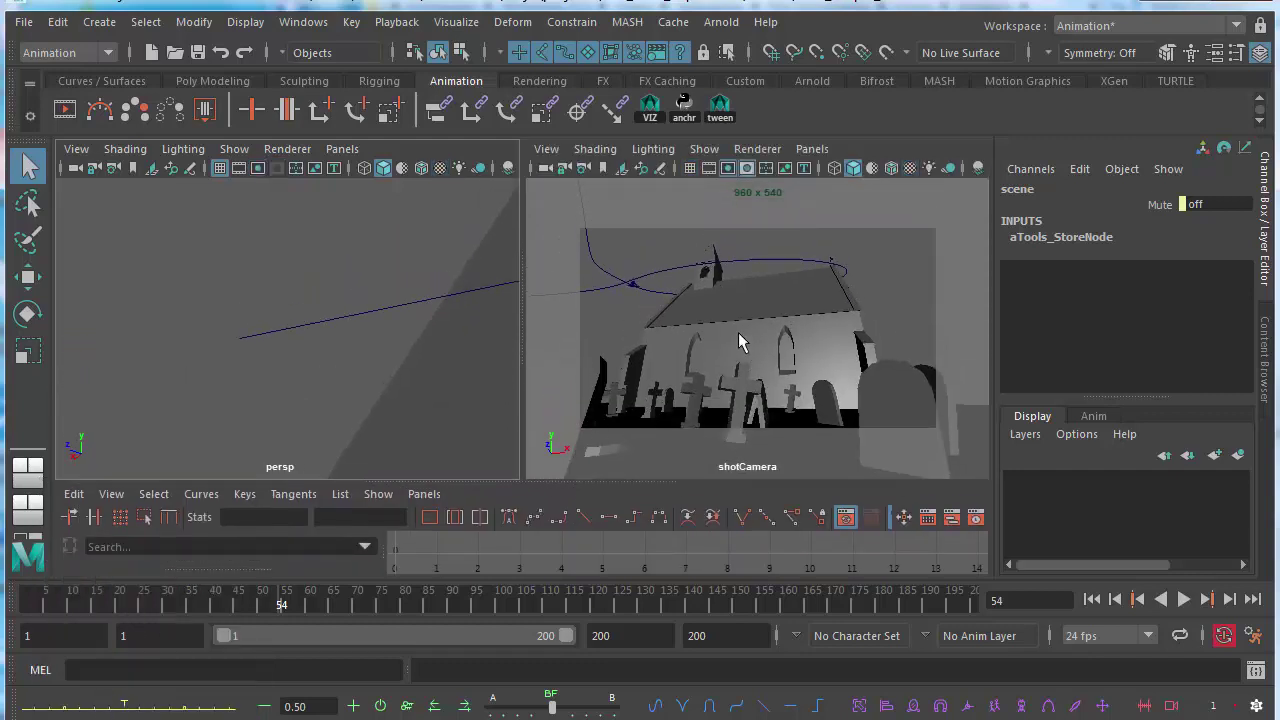
# - Turn on shaded display with textures in the shotCamera view
pyautogui.press('5')
pyautogui.press('4')
pyautogui.press('5')
pyautogui.press('6')
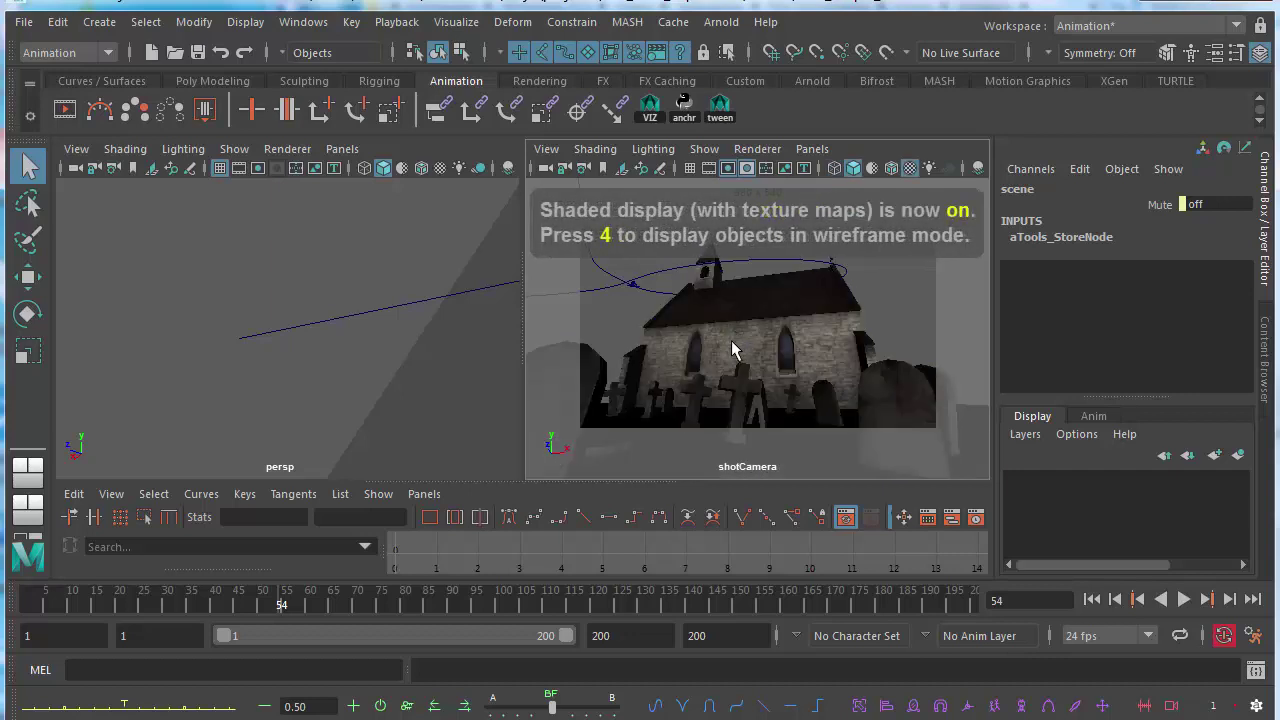
# - Orbit the perspective view around the church and turn on textured shading there
pyautogui.click(342, 149)
pyautogui.click(558, 168)
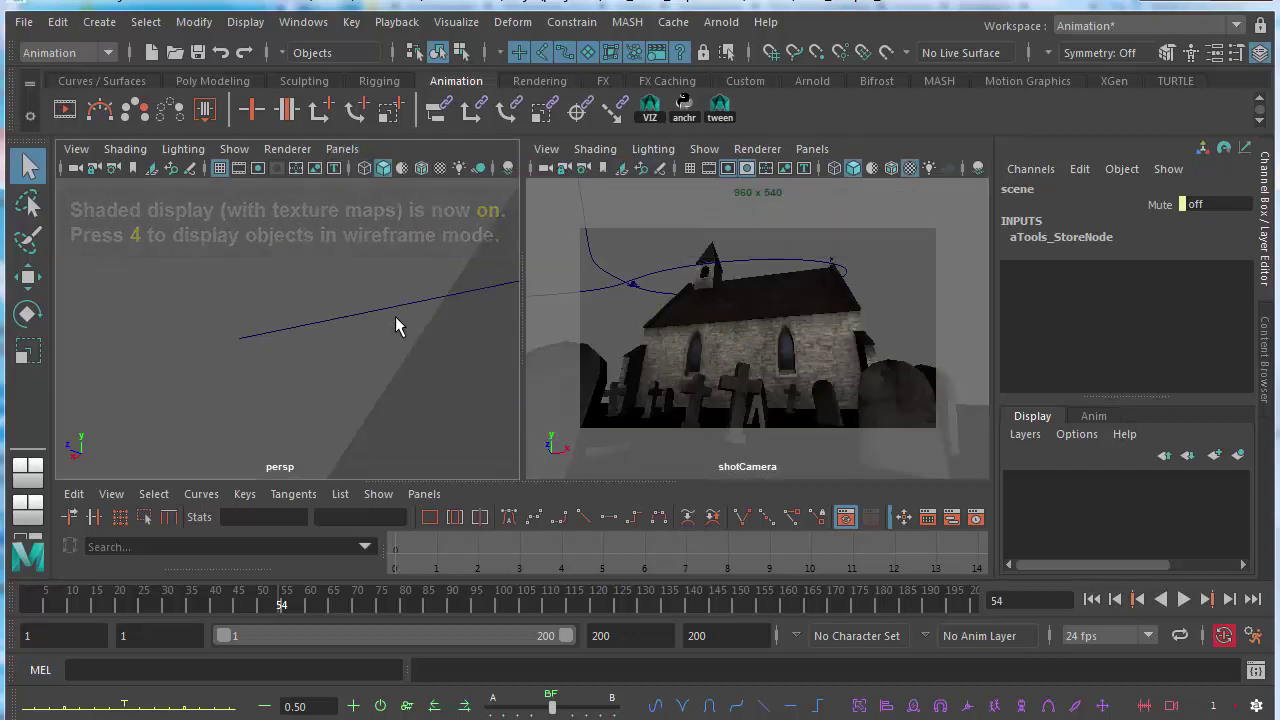
pyautogui.click(342, 149)
pyautogui.click(352, 149)
pyautogui.moveTo(313, 378)
pyautogui.keyDown('alt'); pyautogui.mouseDown()
pyautogui.moveTo(61, 339)
pyautogui.moveTo(140, 358)
pyautogui.moveTo(280, 346)
pyautogui.moveTo(309, 323)
pyautogui.moveTo(349, 366)
pyautogui.moveTo(283, 376)
pyautogui.moveTo(320, 400)
pyautogui.moveTo(297, 403)
pyautogui.moveTo(297, 377)
pyautogui.moveTo(487, 425)
pyautogui.mouseUp(); pyautogui.keyUp('alt')
pyautogui.press('4')
pyautogui.press('5')
pyautogui.press('6')
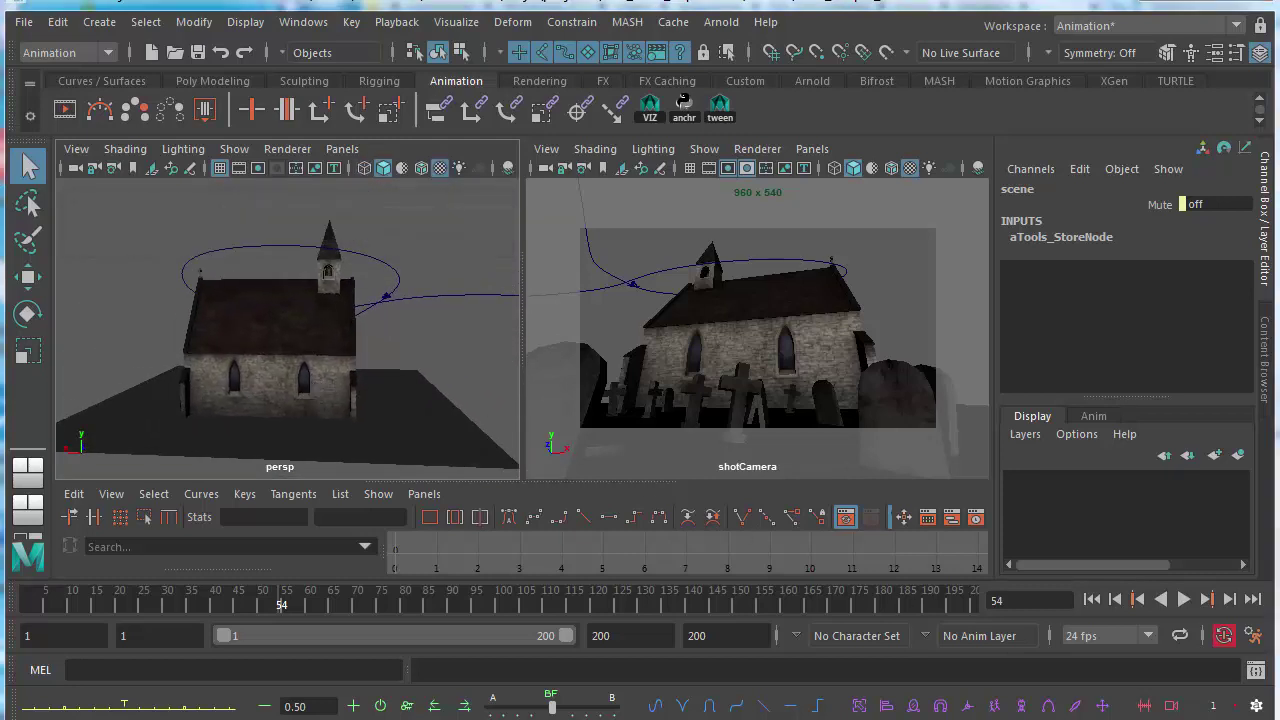
# - Orbit and pan the persp view to face the church front, then maximise it to fill the workspace
pyautogui.keyDown('alt'); pyautogui.moveTo(307, 362); pyautogui.dragTo(263, 371); pyautogui.keyUp('alt')
pyautogui.keyDown('alt'); pyautogui.moveTo(263, 371); pyautogui.dragTo(254, 371, button='middle'); pyautogui.keyUp('alt')
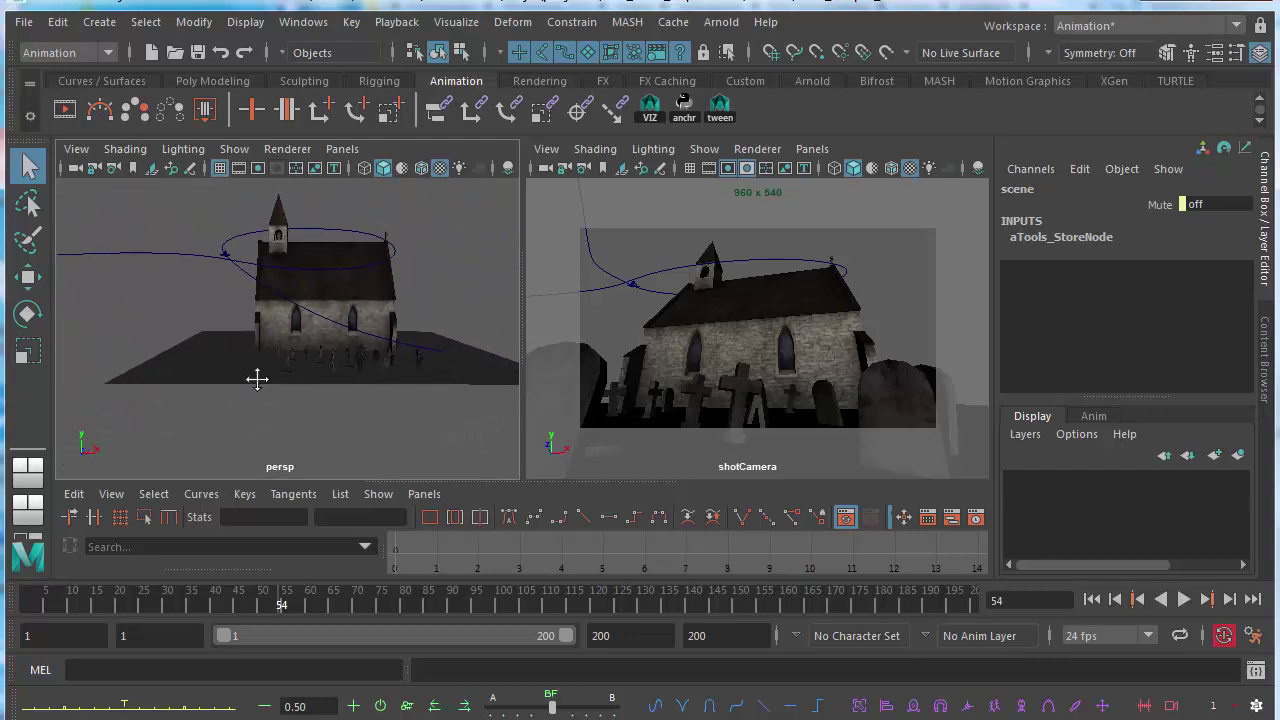
pyautogui.keyDown('alt'); pyautogui.moveTo(254, 371); pyautogui.dragTo(429, 414); pyautogui.keyUp('alt')
pyautogui.keyDown('alt'); pyautogui.moveTo(429, 414); pyautogui.dragTo(251, 409, button='middle'); pyautogui.keyUp('alt')
pyautogui.keyDown('alt'); pyautogui.moveTo(251, 409); pyautogui.dragTo(380, 429); pyautogui.keyUp('alt')
pyautogui.keyDown('alt'); pyautogui.moveTo(380, 429); pyautogui.dragTo(323, 420, button='middle'); pyautogui.keyUp('alt')
pyautogui.keyDown('alt'); pyautogui.moveTo(323, 420); pyautogui.dragTo(369, 363); pyautogui.keyUp('alt')
pyautogui.press('space')
pyautogui.moveTo(556, 420)
pyautogui.keyDown('alt'); pyautogui.mouseDown()
pyautogui.moveTo(457, 406)
pyautogui.moveTo(487, 420)
pyautogui.moveTo(474, 457)
pyautogui.moveTo(437, 429)
pyautogui.moveTo(463, 443)
pyautogui.moveTo(572, 430)
pyautogui.mouseUp(); pyautogui.keyUp('alt')
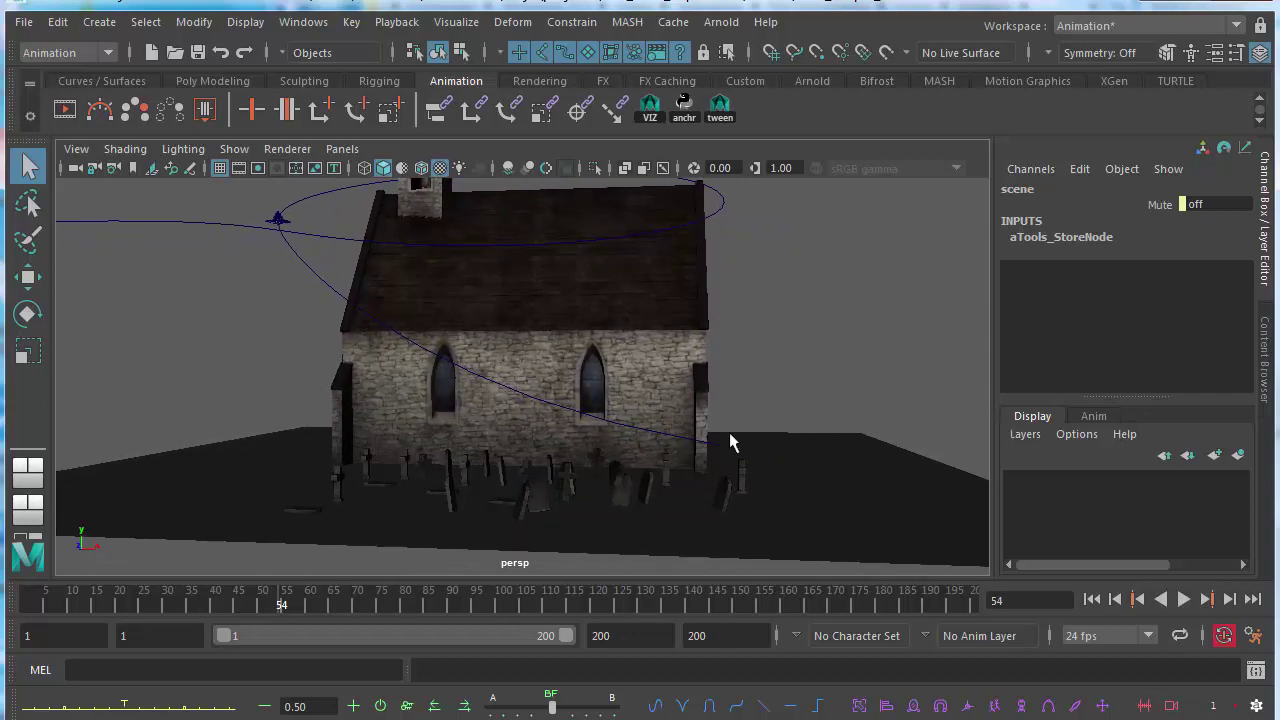
# - Scale the ground plane to 12.021 in X and 5.949 in Z, then deselect it
pyautogui.moveTo(281, 437)
pyautogui.keyDown('alt'); pyautogui.mouseDown()
pyautogui.moveTo(391, 471)
pyautogui.moveTo(289, 463)
pyautogui.moveTo(283, 447)
pyautogui.moveTo(300, 441)
pyautogui.mouseUp(); pyautogui.keyUp('alt')
pyautogui.click(305, 438)
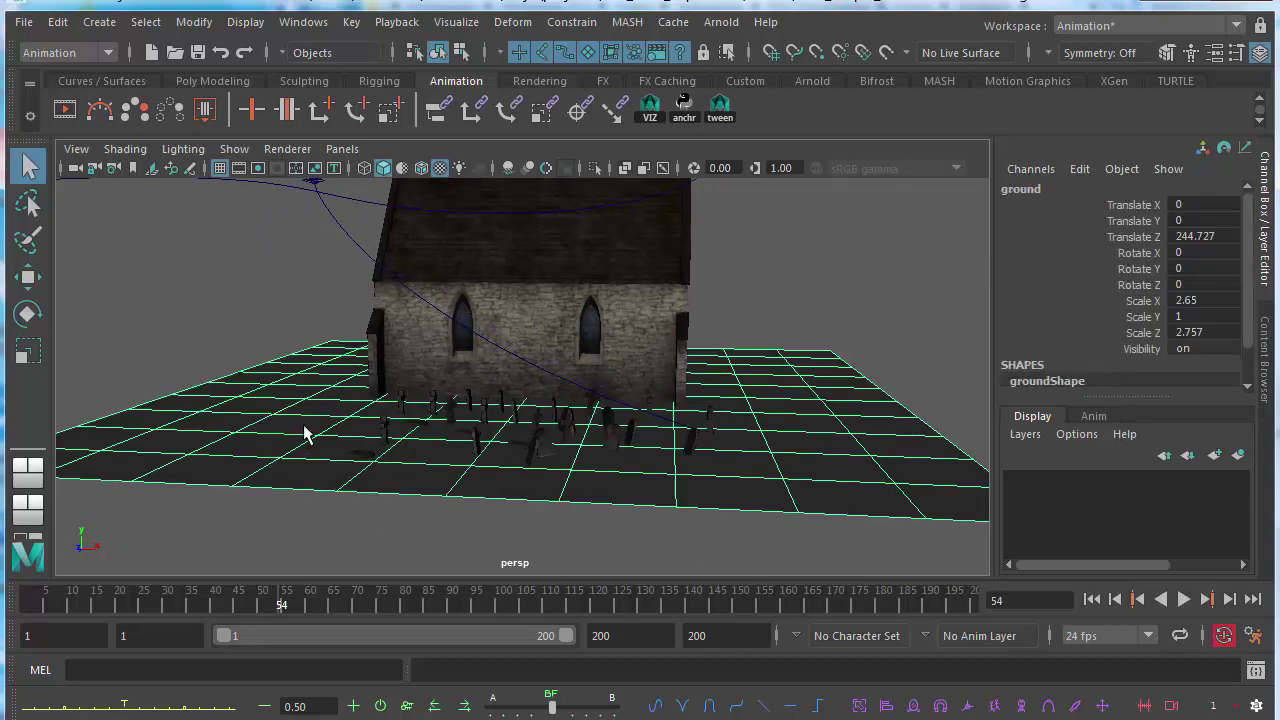
pyautogui.press('4')
pyautogui.press('5')
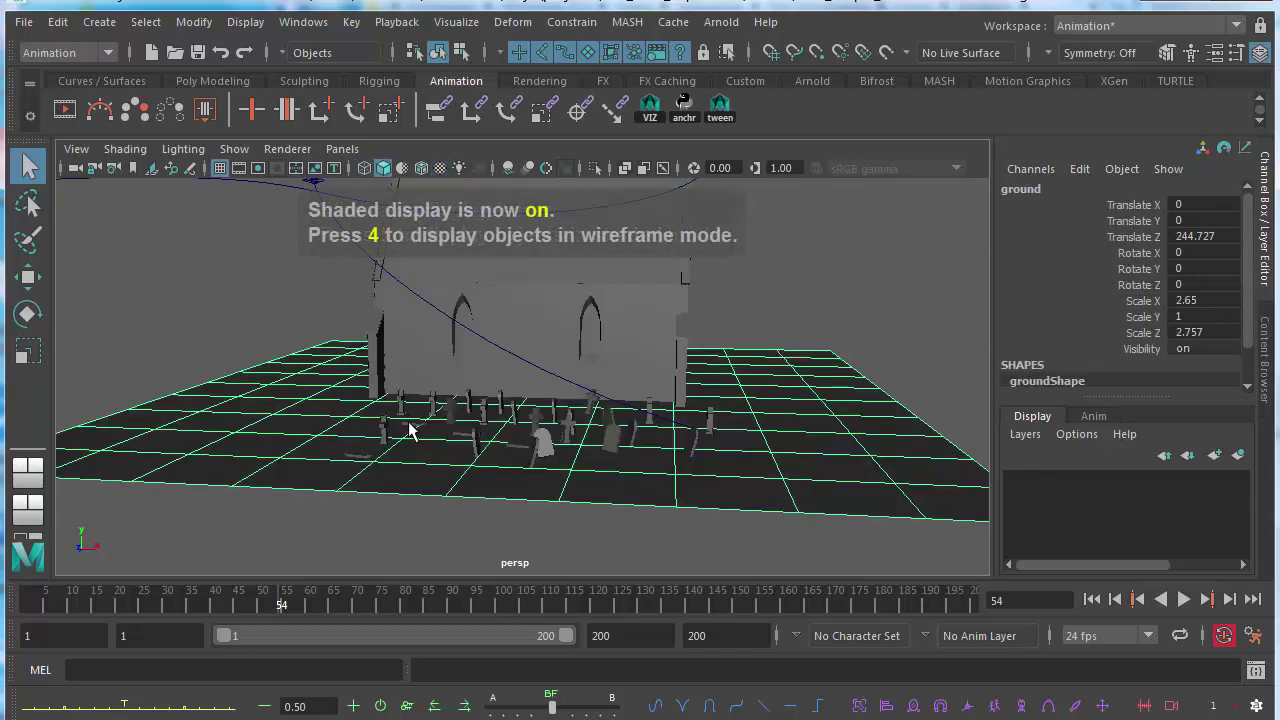
pyautogui.click(28, 352)
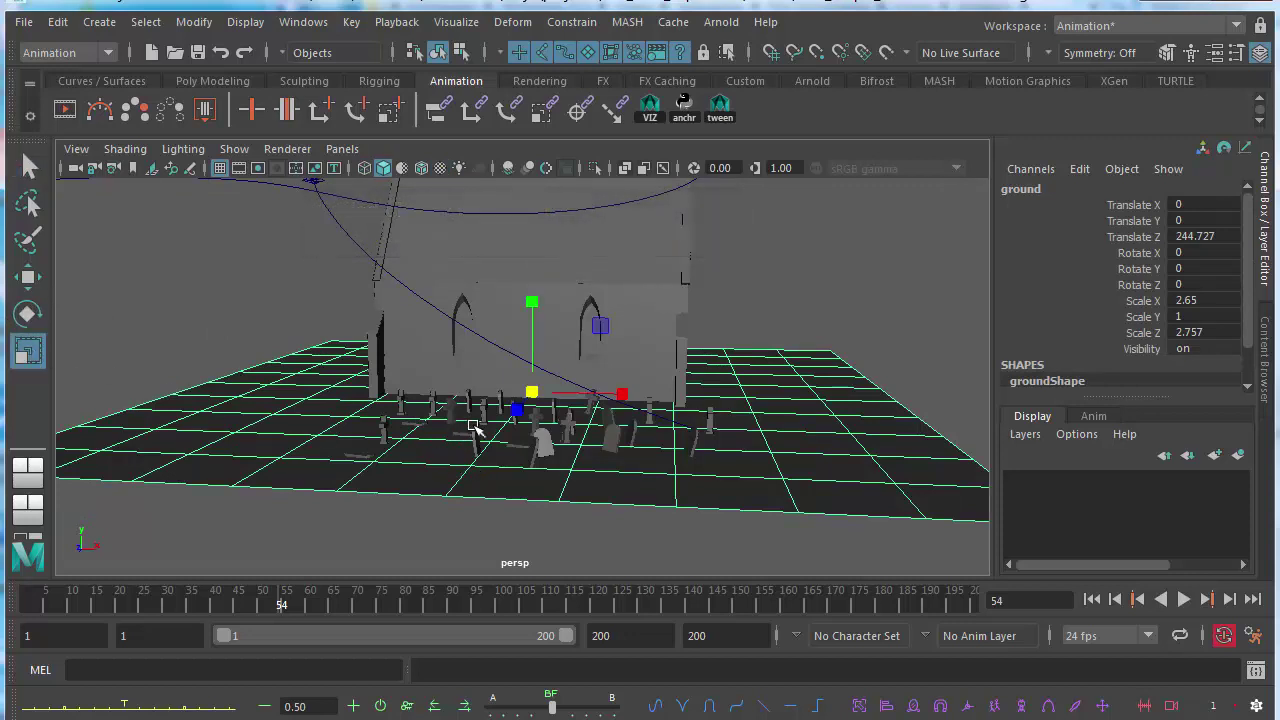
pyautogui.moveTo(621, 394); pyautogui.dragTo(672, 398)
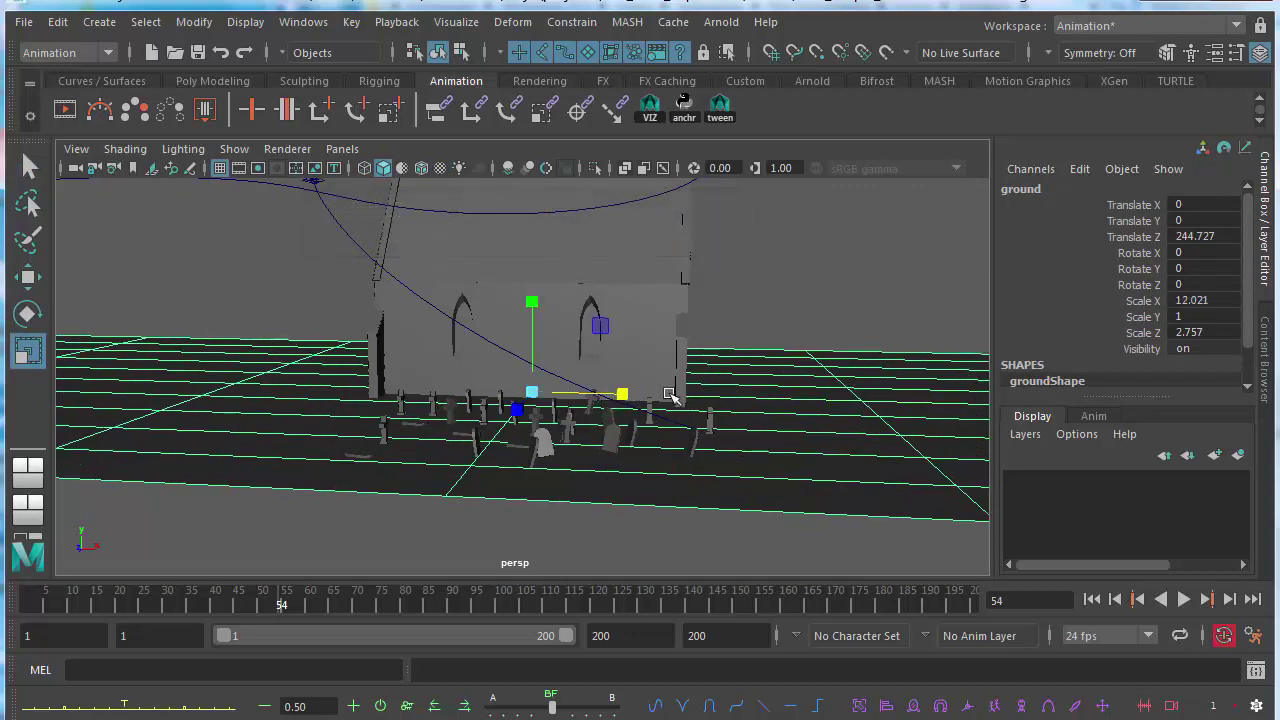
pyautogui.moveTo(516, 409); pyautogui.dragTo(442, 495)
pyautogui.keyDown('alt'); pyautogui.moveTo(580, 462); pyautogui.dragTo(752, 355); pyautogui.keyUp('alt')
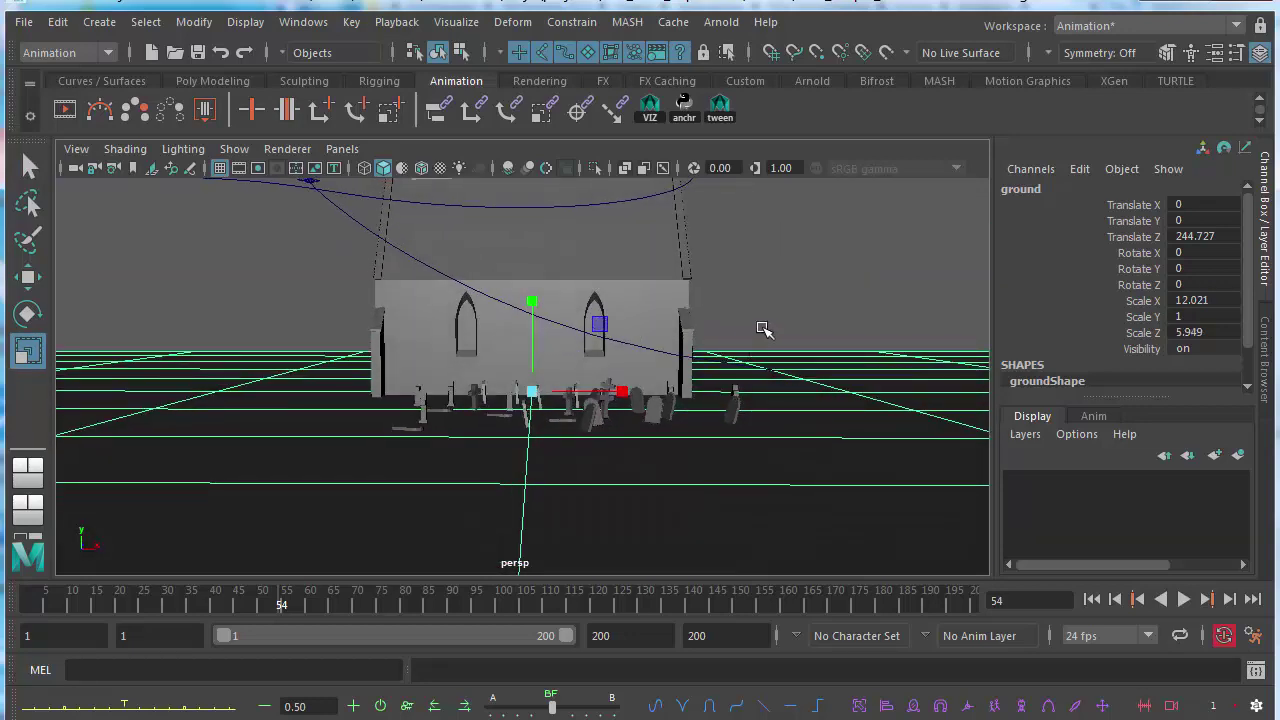
pyautogui.click(768, 331)
pyautogui.keyDown('alt'); pyautogui.moveTo(700, 406); pyautogui.dragTo(662, 440); pyautogui.keyUp('alt')
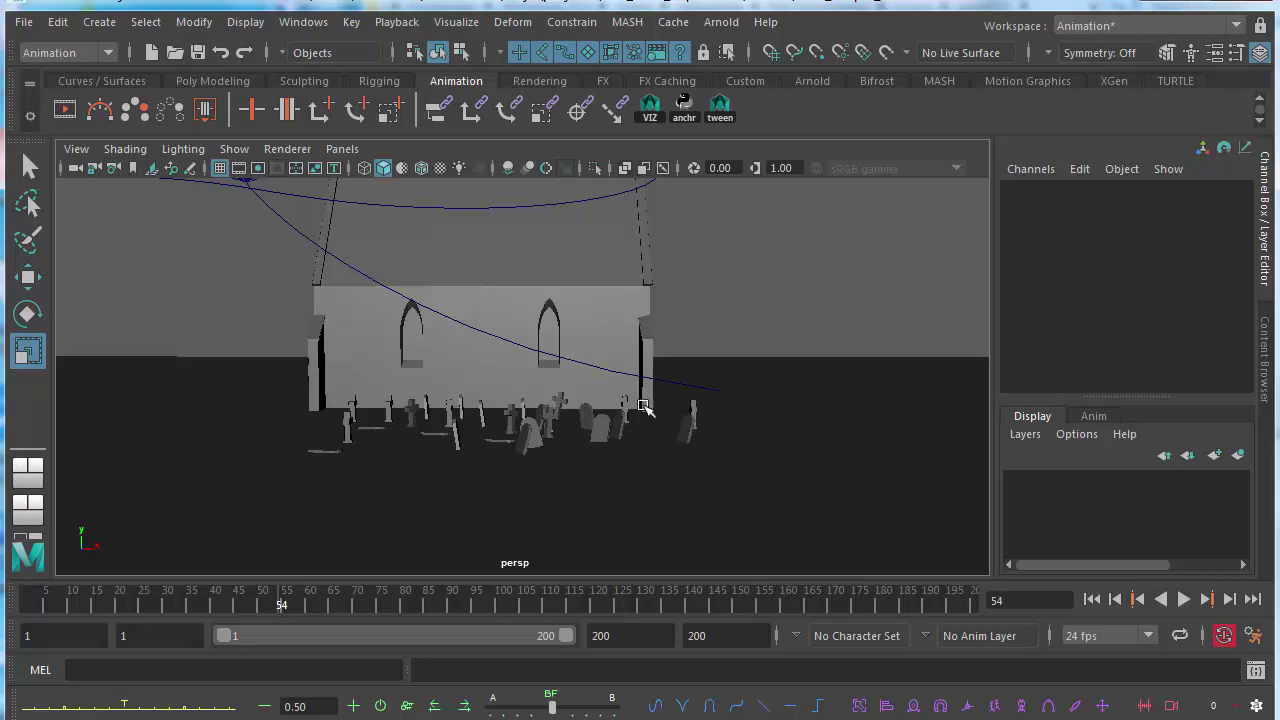
# - Pan and orbit the perspective view around the church scene
pyautogui.keyDown('alt'); pyautogui.moveTo(680, 405); pyautogui.dragTo(655, 418, button='middle'); pyautogui.keyUp('alt')
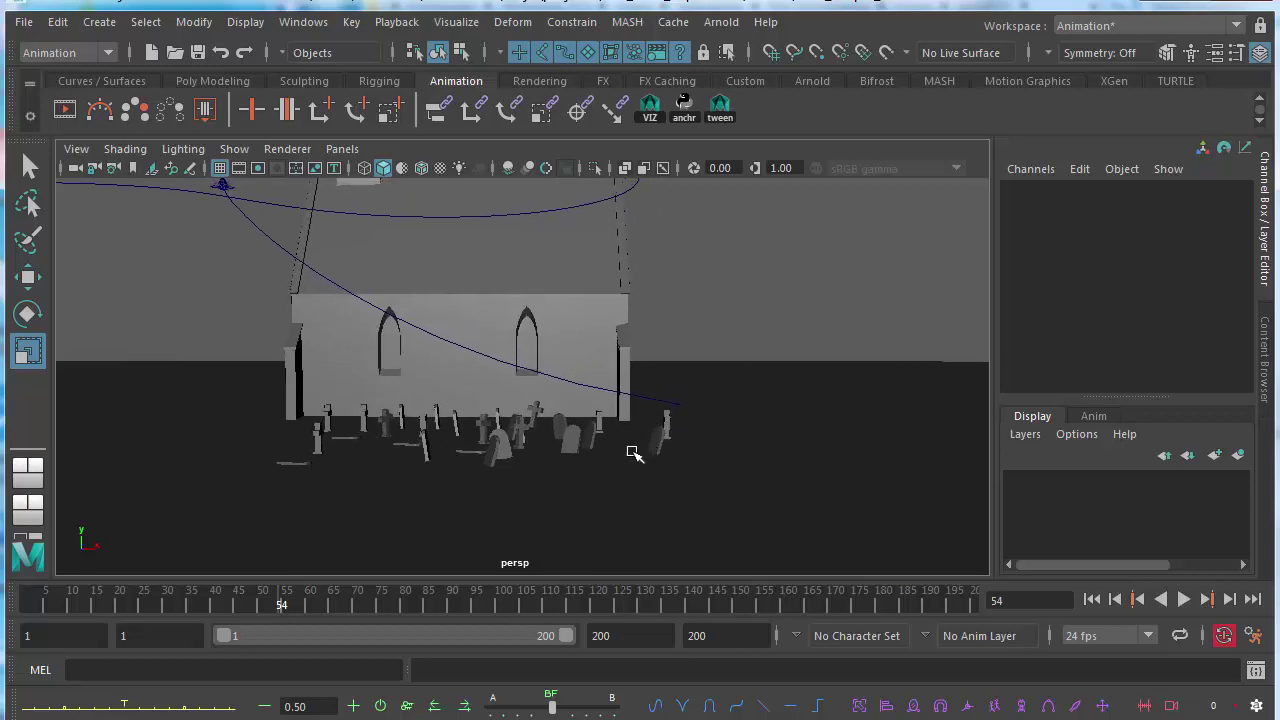
pyautogui.keyDown('alt'); pyautogui.moveTo(590, 470); pyautogui.dragTo(660, 465); pyautogui.keyUp('alt')
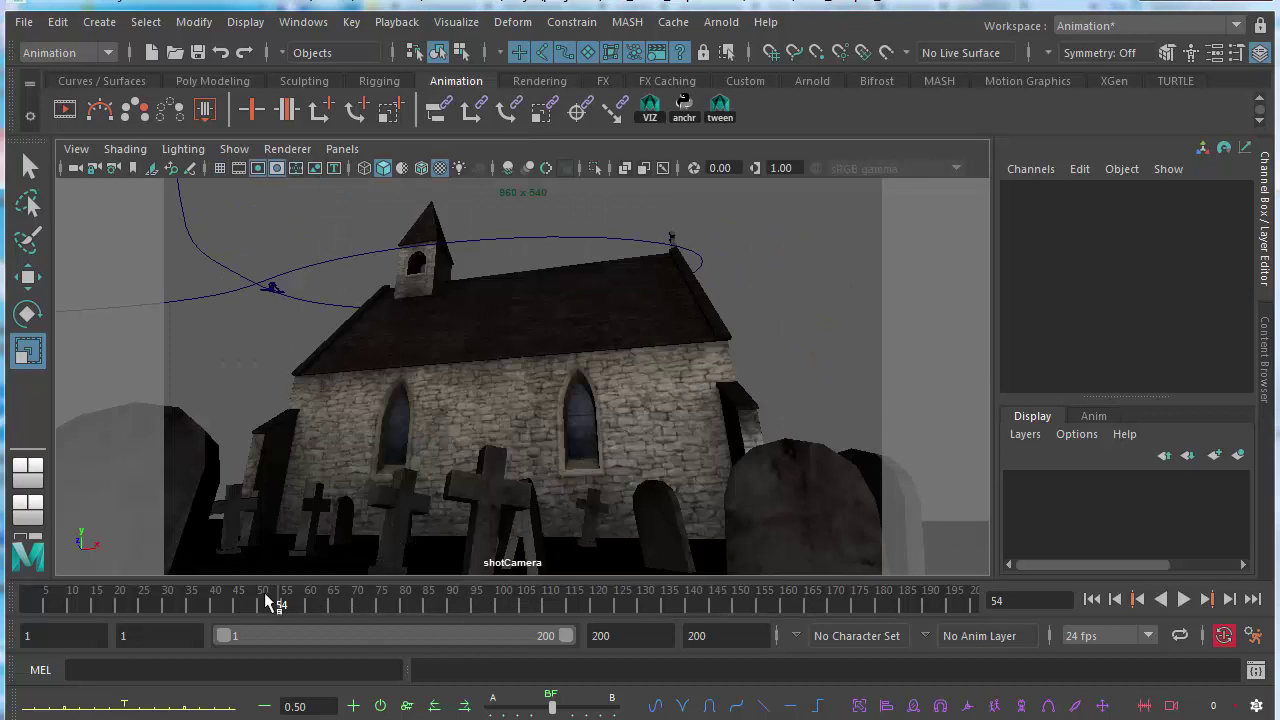
# - Play the shotCamera animation, rewind to frame 1, and select the shotCamera
pyautogui.hotkey('alt', 'v')
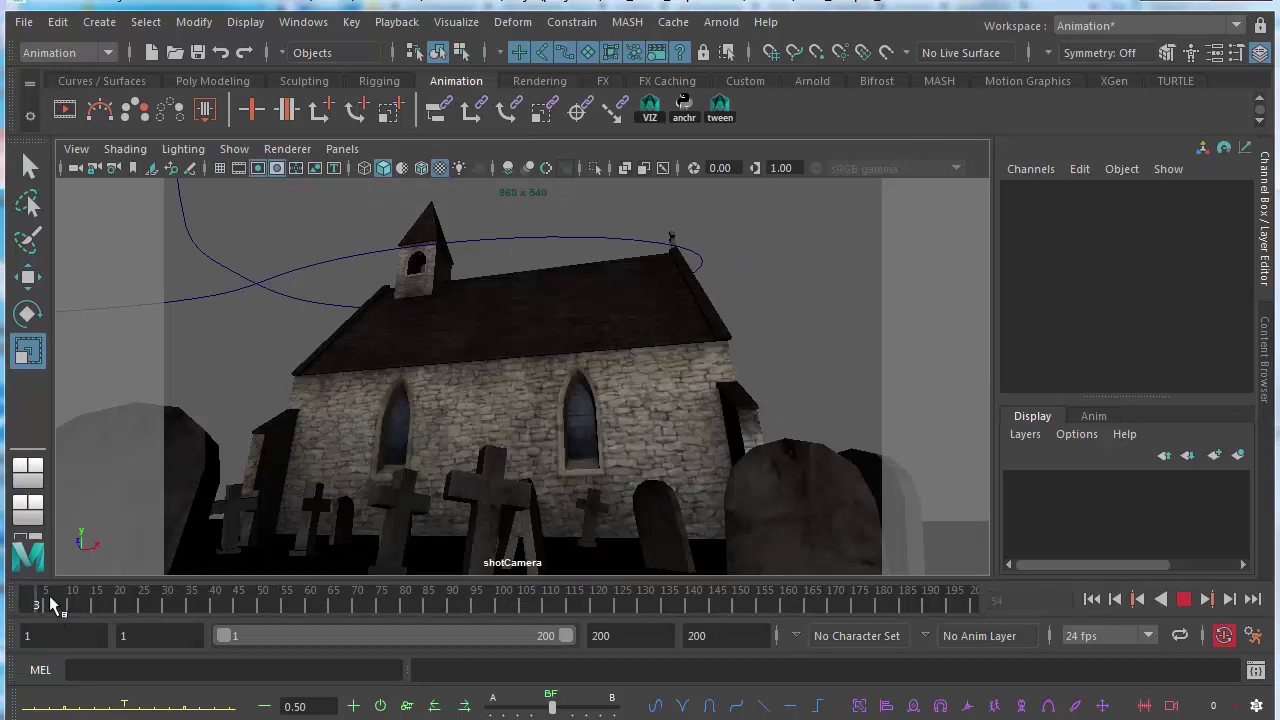
pyautogui.hotkey('alt', 'v')
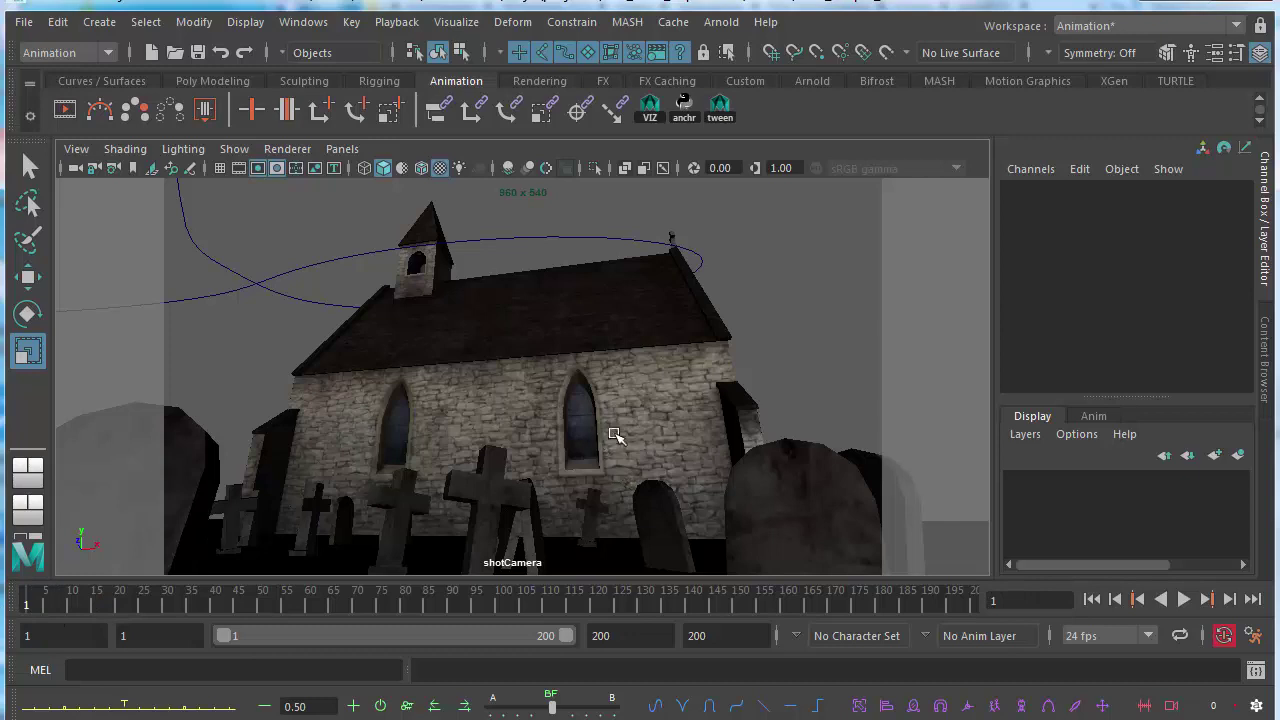
pyautogui.click(76, 168)
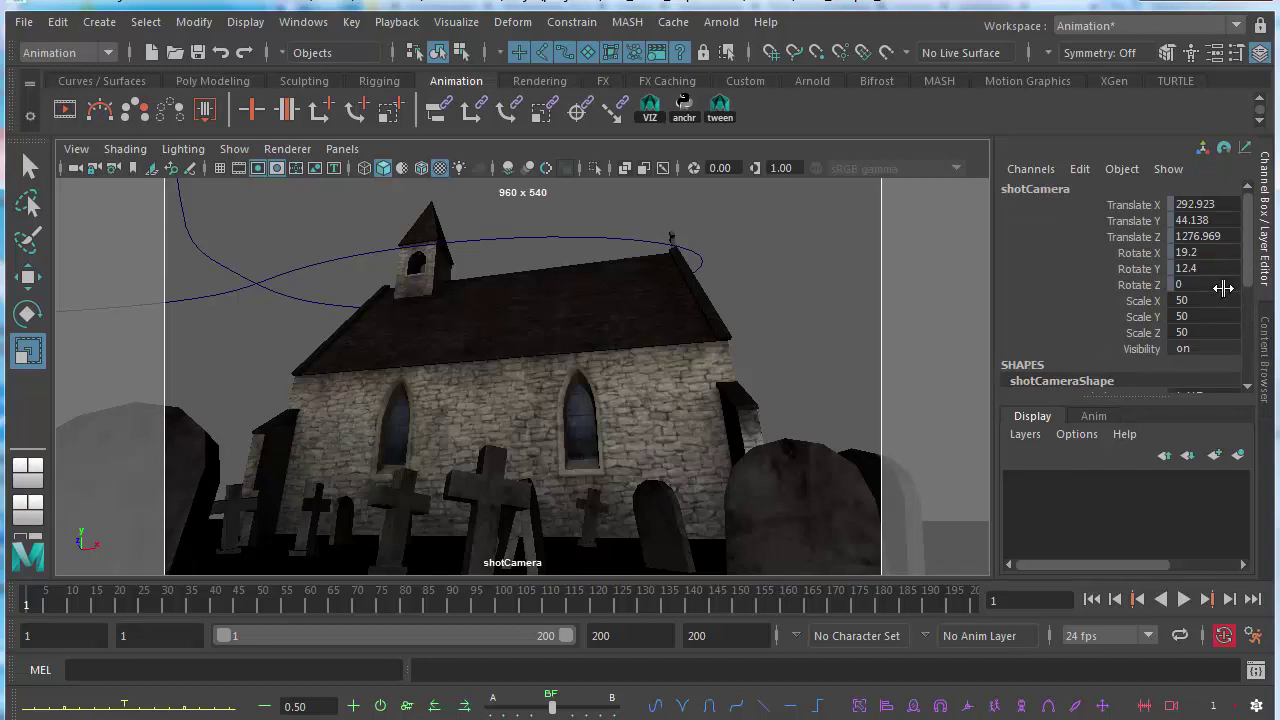
# - Open shotCameraShape's Attribute Editor, enlarge it to review the Camera Attributes, then close it
pyautogui.hotkey('ctrl', 'a')
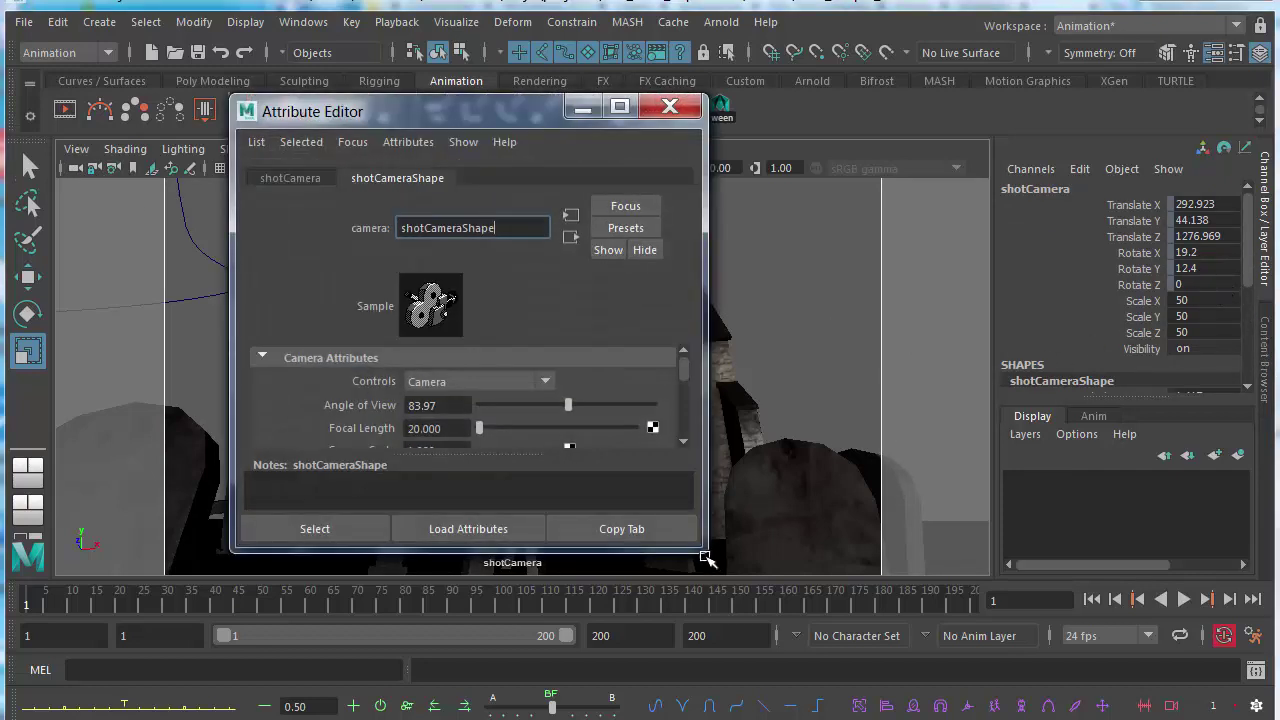
pyautogui.moveTo(708, 551); pyautogui.dragTo(1089, 641)
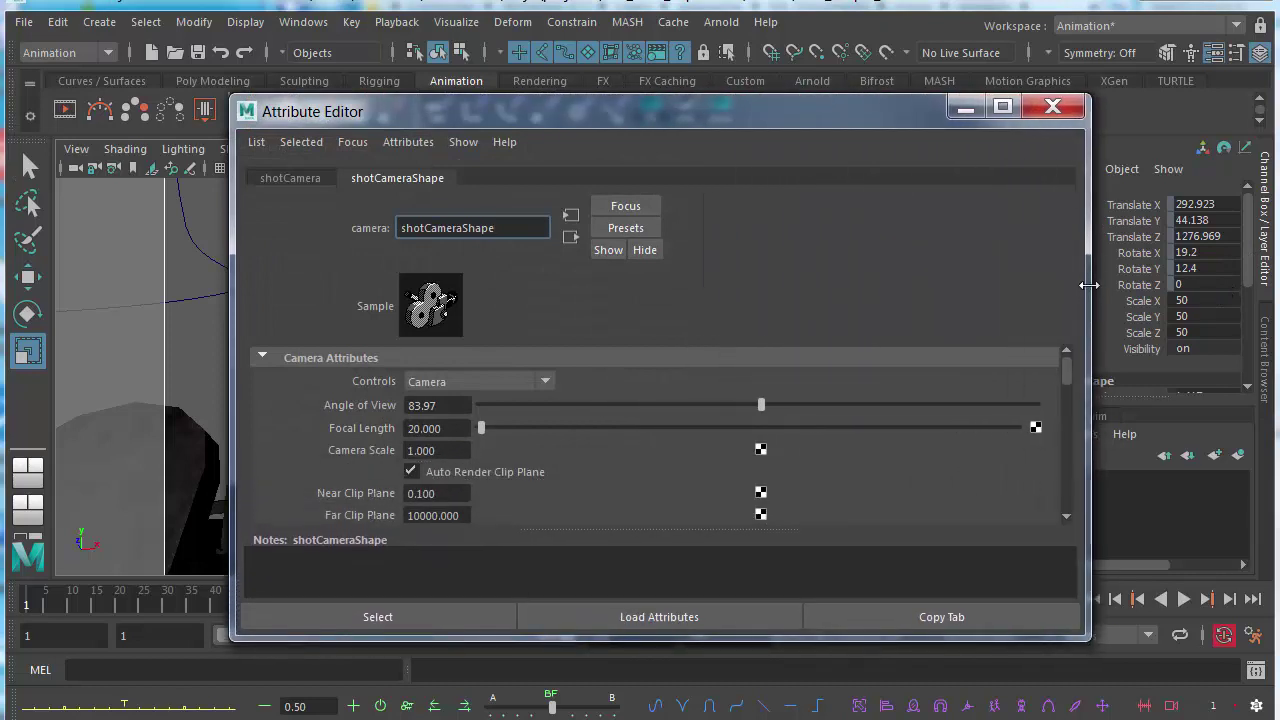
pyautogui.moveTo(1066, 368)
pyautogui.mouseDown()
pyautogui.moveTo(1067, 458)
pyautogui.moveTo(1071, 346)
pyautogui.mouseUp()
pyautogui.click(1052, 106)
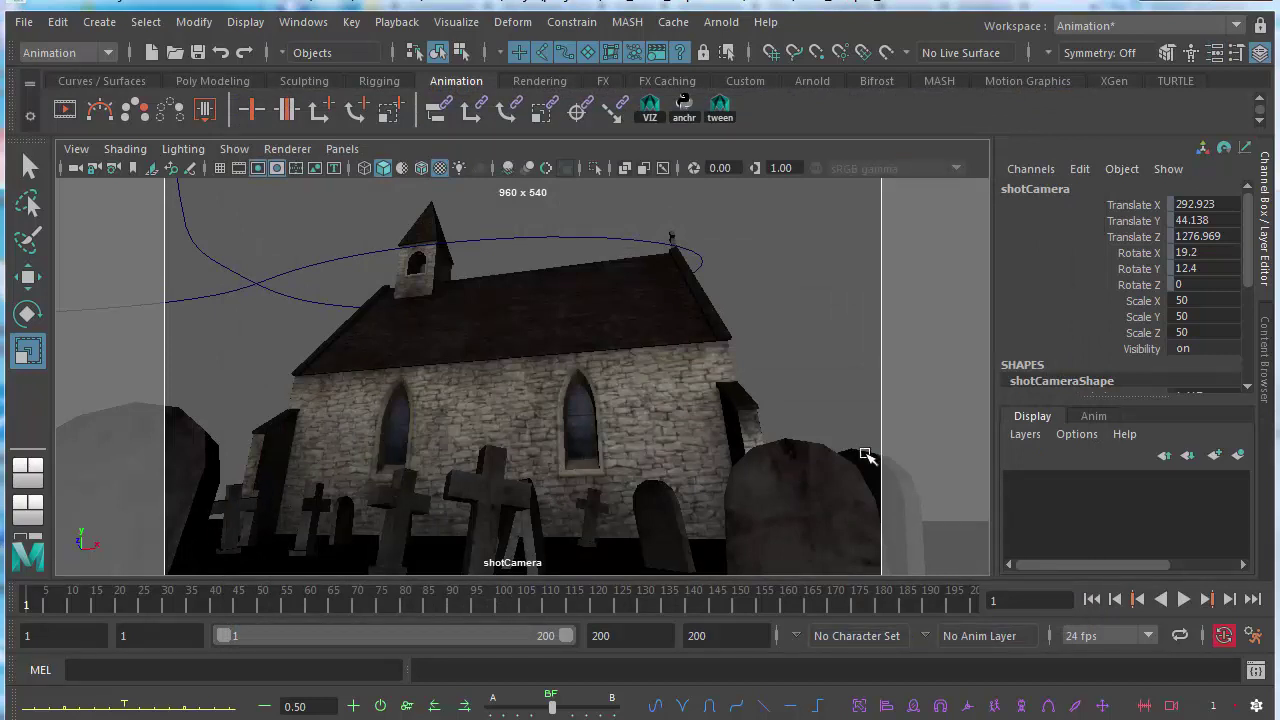
# - Return to frame 1 and move the left foreground gravestone to Translate X 232.401
pyautogui.moveTo(36, 605)
pyautogui.mouseDown()
pyautogui.moveTo(94, 603)
pyautogui.moveTo(26, 604)
pyautogui.mouseUp()
pyautogui.click(212, 487)
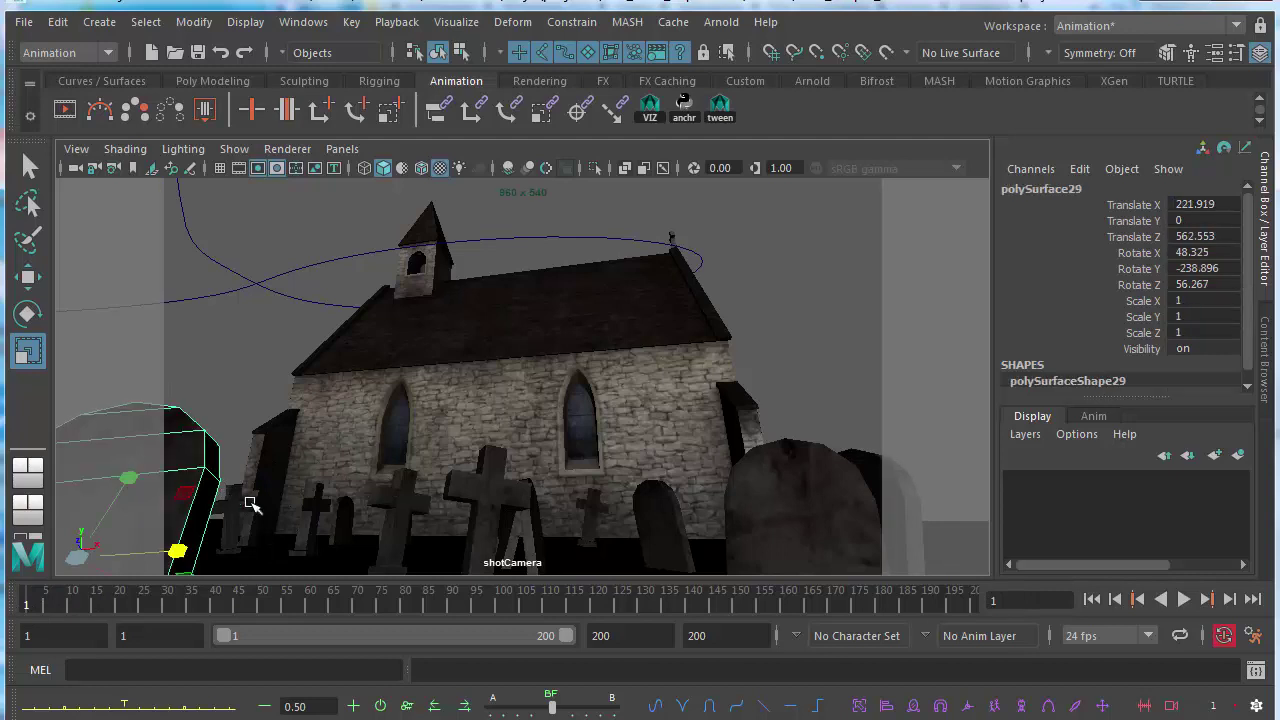
pyautogui.press('w')
pyautogui.moveTo(150, 563); pyautogui.dragTo(197, 563)
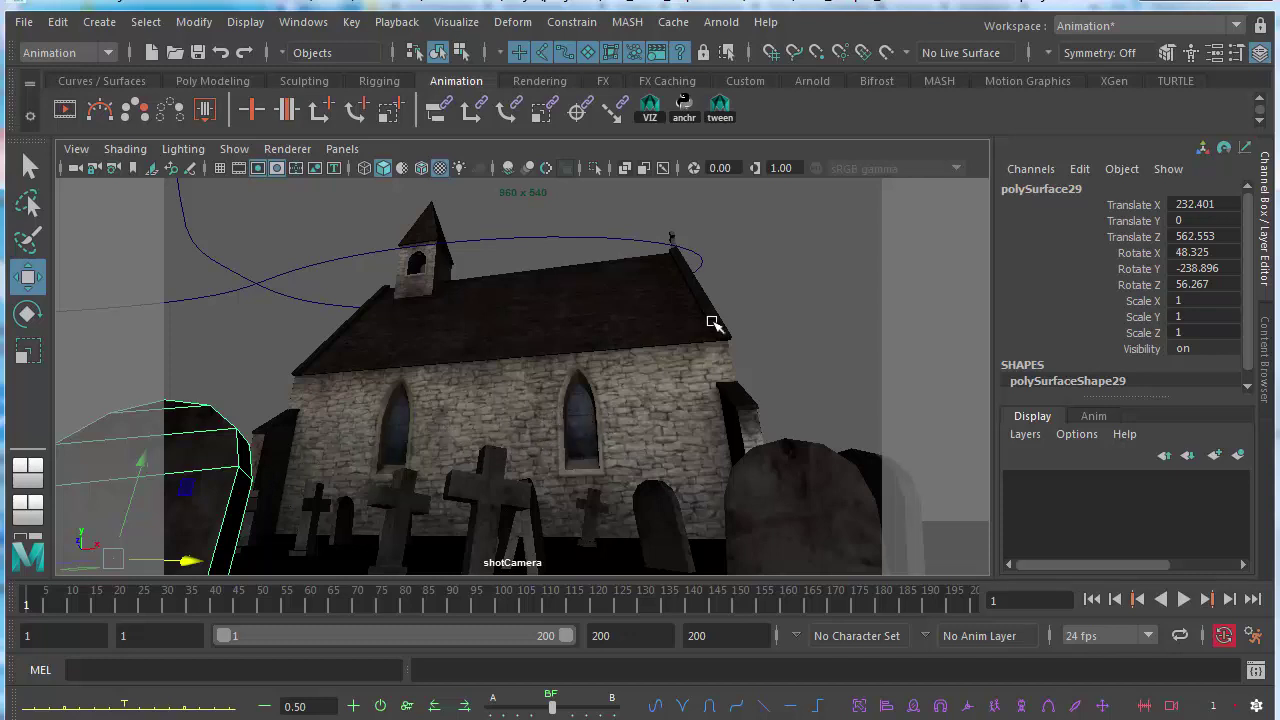
# - Inspect the gravestone's placement in the maximised perspective view and undo the extra move
pyautogui.press('space')
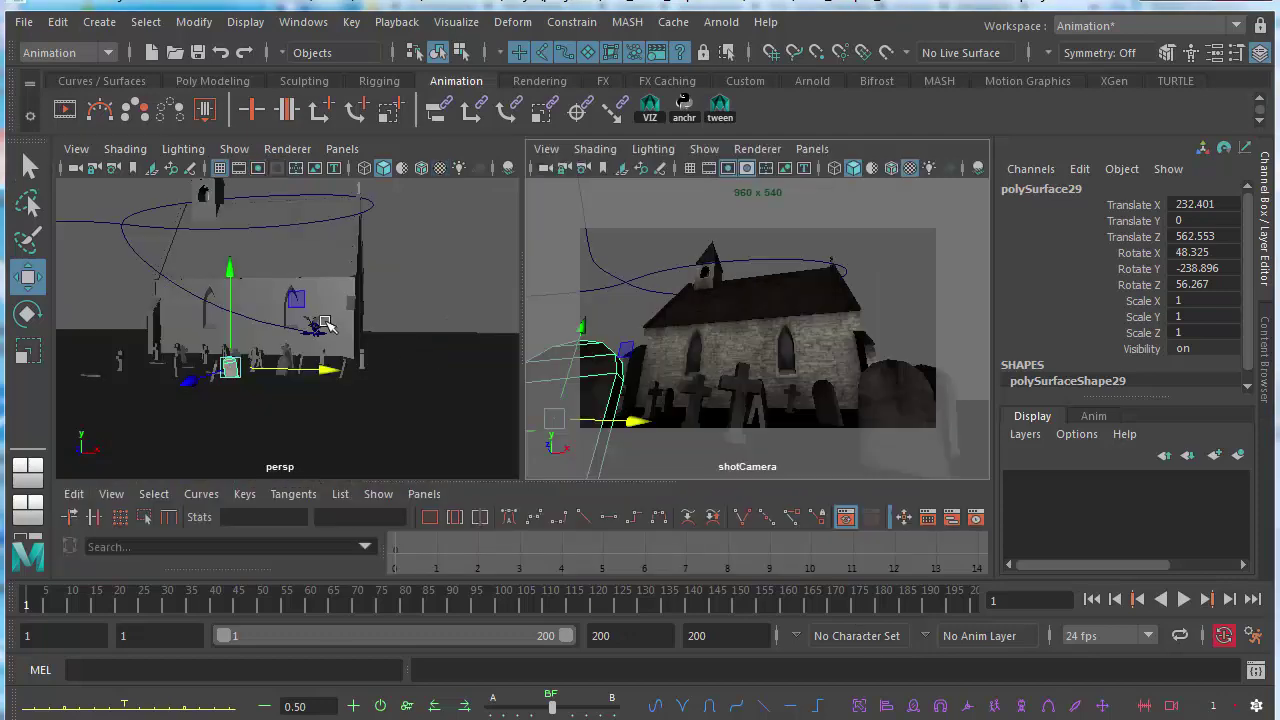
pyautogui.press('space')
pyautogui.keyDown('alt'); pyautogui.moveTo(471, 461); pyautogui.dragTo(720, 380); pyautogui.keyUp('alt')
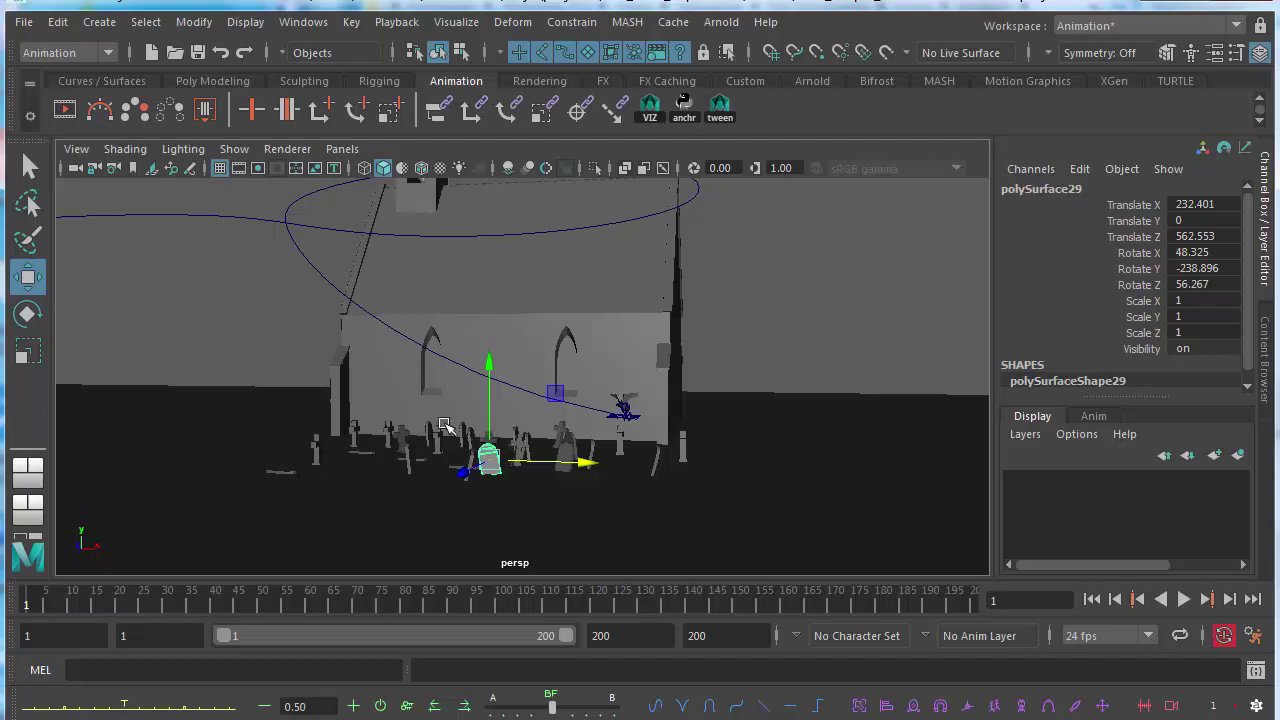
pyautogui.keyDown('alt'); pyautogui.moveTo(465, 436); pyautogui.dragTo(568, 428, button='right'); pyautogui.keyUp('alt')
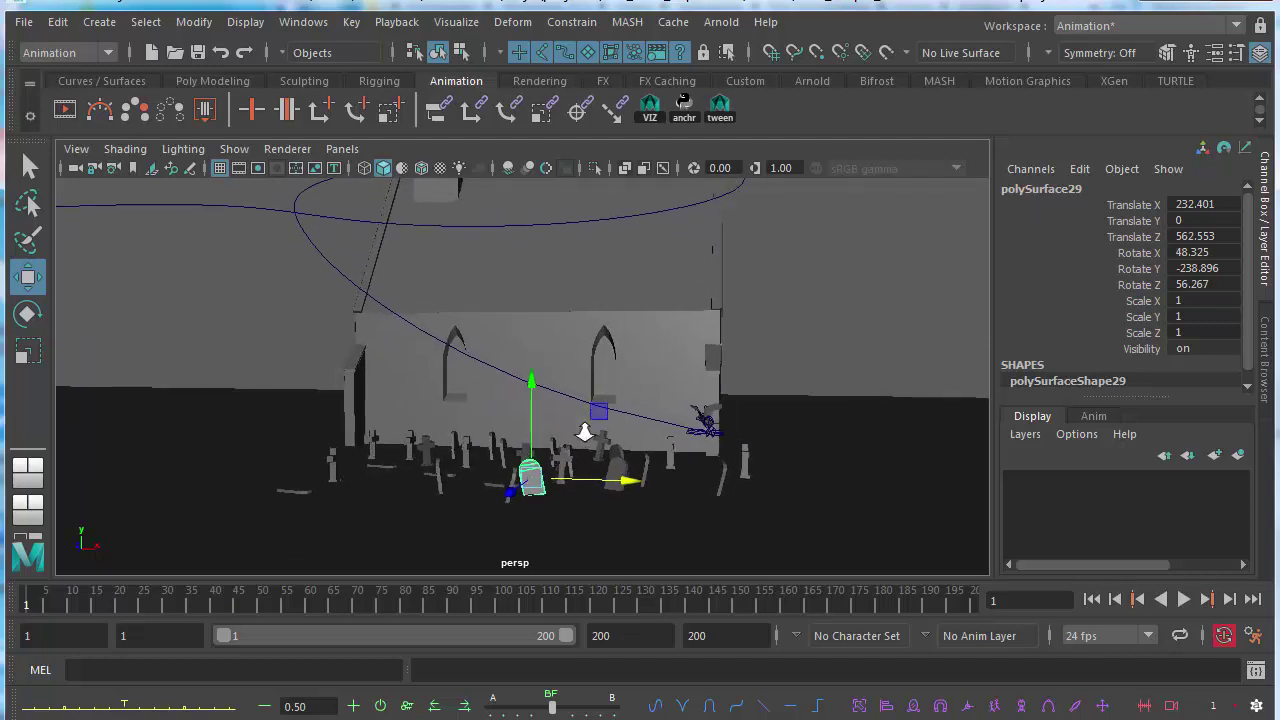
pyautogui.keyDown('alt'); pyautogui.moveTo(590, 420); pyautogui.dragTo(546, 471); pyautogui.keyUp('alt')
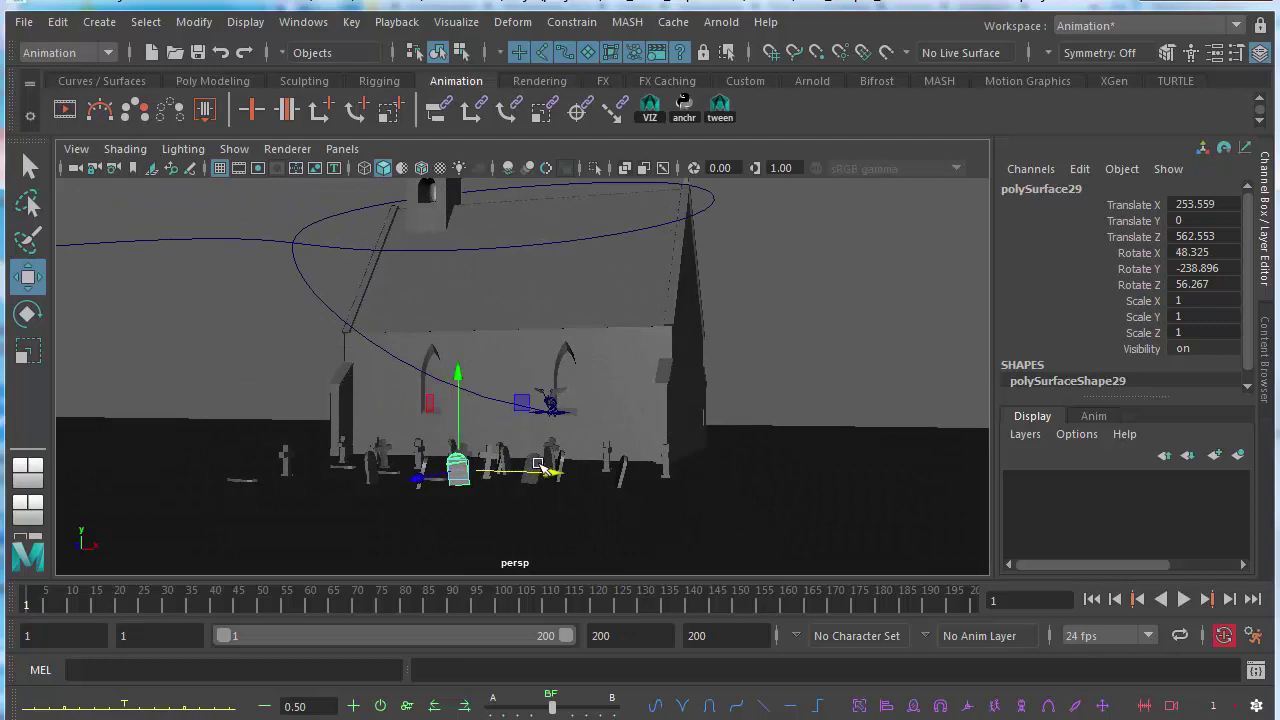
pyautogui.hotkey('ctrl', 'z')
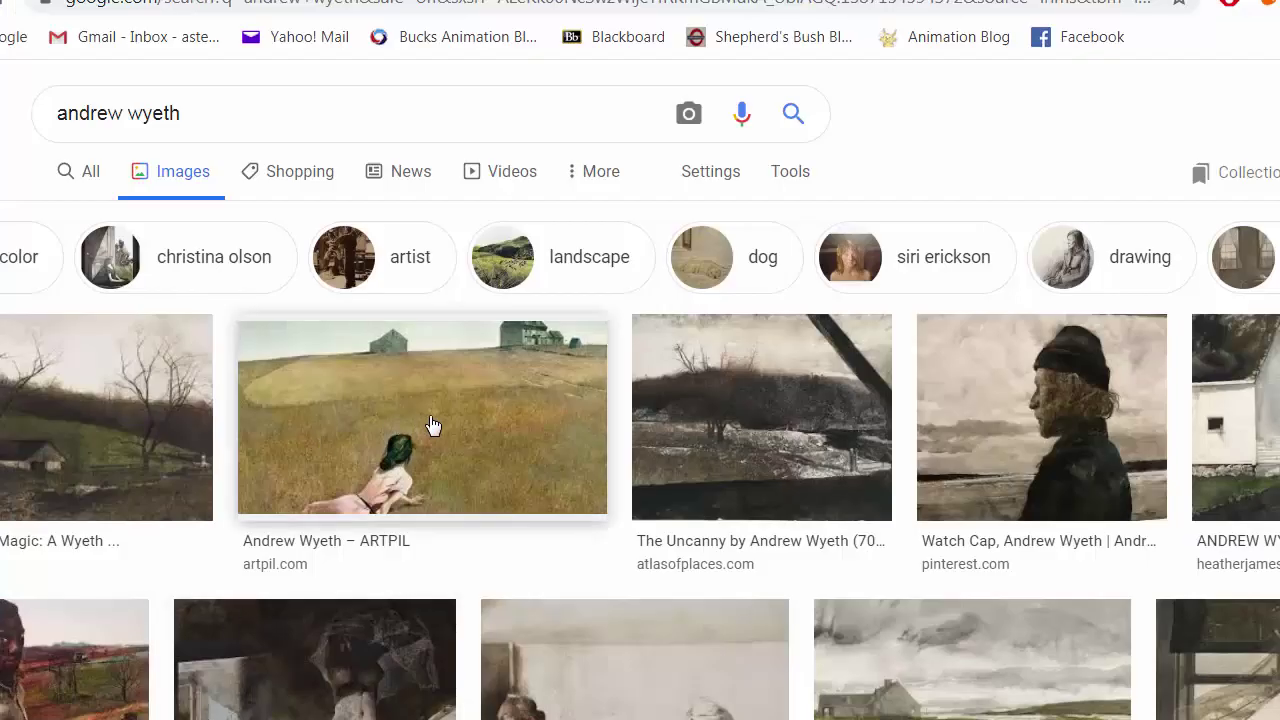
pyautogui.click(502, 390)
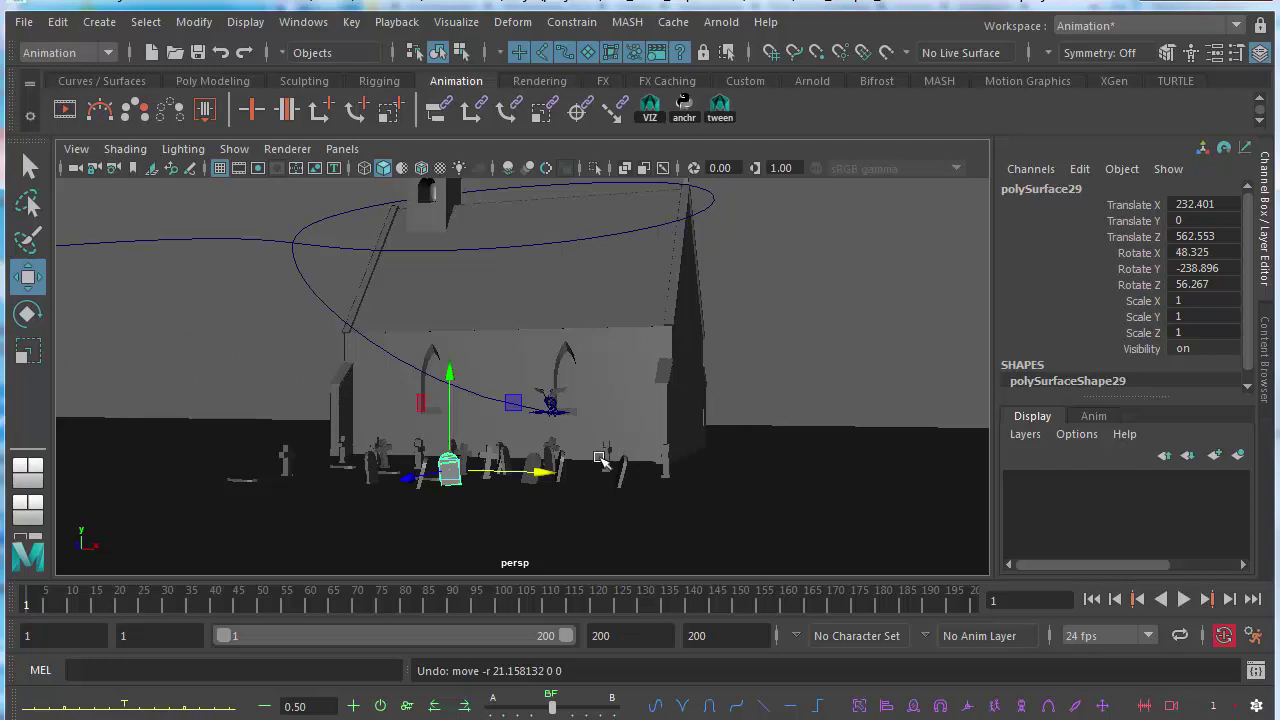
# - Deselect the gravestone and pull the maximised perspective view far back around the church
pyautogui.press('space')
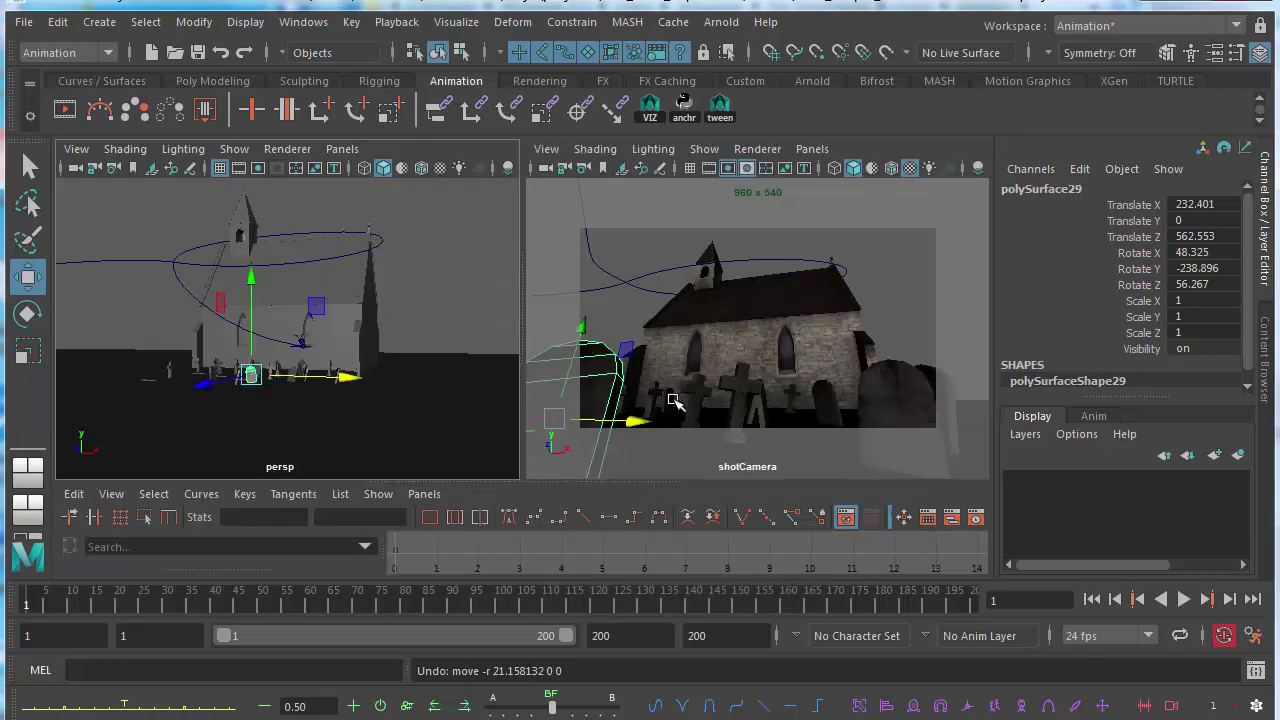
pyautogui.click(892, 292)
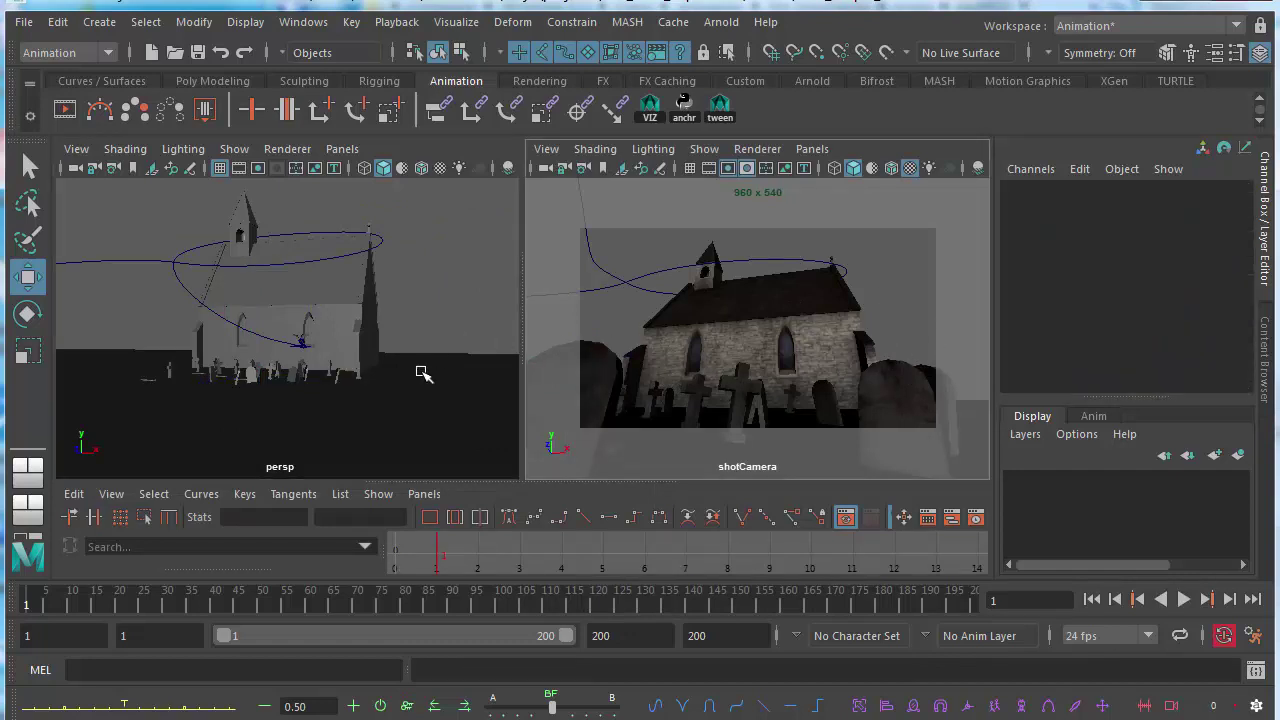
pyautogui.press('space')
pyautogui.keyDown('alt'); pyautogui.moveTo(528, 434); pyautogui.dragTo(780, 411); pyautogui.keyUp('alt')
pyautogui.keyDown('alt'); pyautogui.moveTo(780, 411); pyautogui.dragTo(437, 440, button='right'); pyautogui.keyUp('alt')
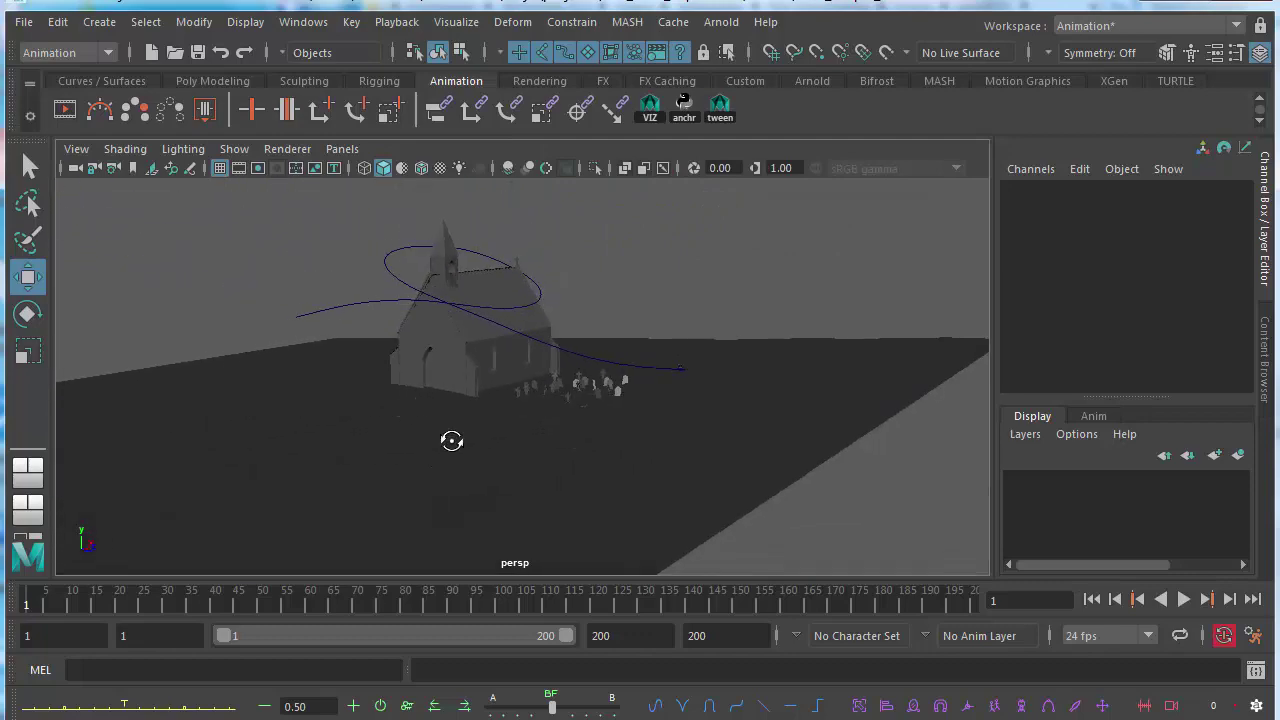
pyautogui.keyDown('alt'); pyautogui.moveTo(437, 440); pyautogui.dragTo(517, 437); pyautogui.keyUp('alt')
# - Move the ground plane along Z to Translate Z -635.743 and pull back to review it
pyautogui.click(677, 470)
pyautogui.moveTo(588, 396); pyautogui.dragTo(480, 393)
pyautogui.keyDown('alt'); pyautogui.moveTo(629, 438); pyautogui.dragTo(777, 391); pyautogui.keyUp('alt')
pyautogui.keyDown('alt'); pyautogui.moveTo(777, 391); pyautogui.dragTo(783, 441, button='right'); pyautogui.keyUp('alt')
pyautogui.keyDown('alt'); pyautogui.moveTo(636, 386); pyautogui.dragTo(245, 340, button='right'); pyautogui.keyUp('alt')
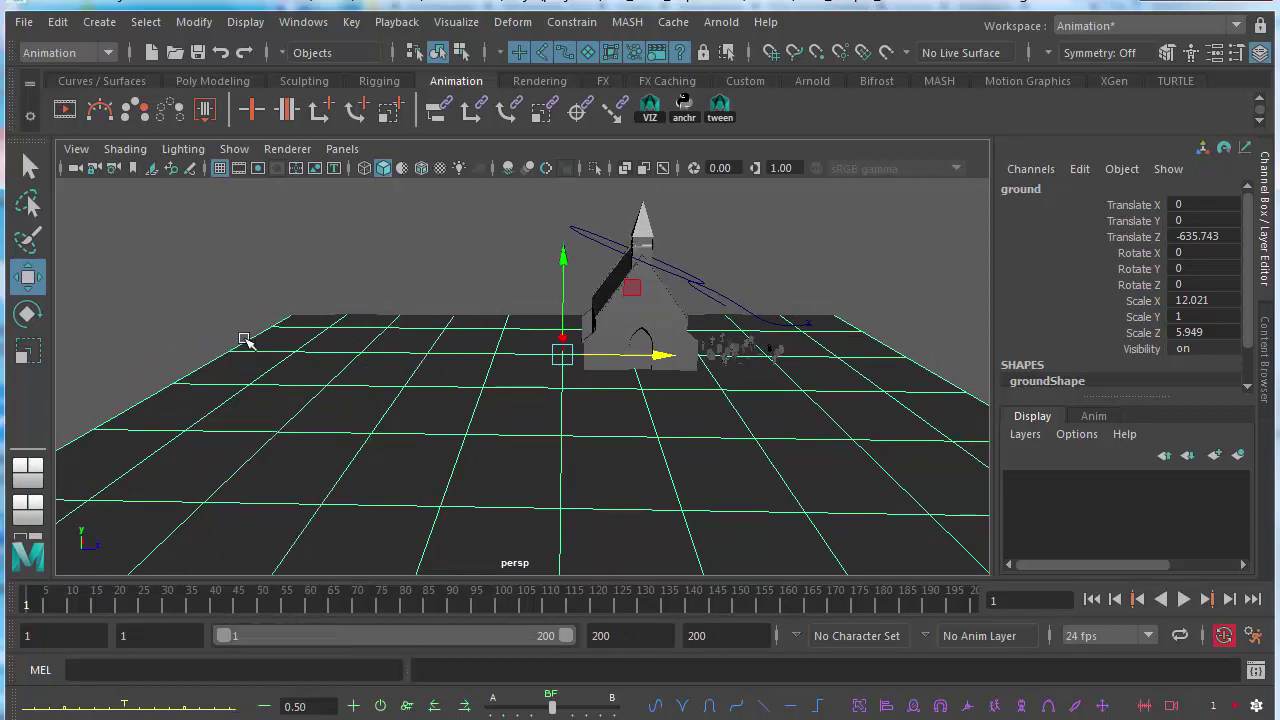
# - Put the ground in vertex mode, test-raise a corner vertex and undo, then maximise the shotCamera view
pyautogui.keyDown('alt'); pyautogui.moveTo(394, 383); pyautogui.dragTo(286, 354); pyautogui.keyUp('alt')
pyautogui.click(221, 338)
pyautogui.moveTo(224, 300); pyautogui.dragTo(218, 152)
pyautogui.hotkey('ctrl', 'z')
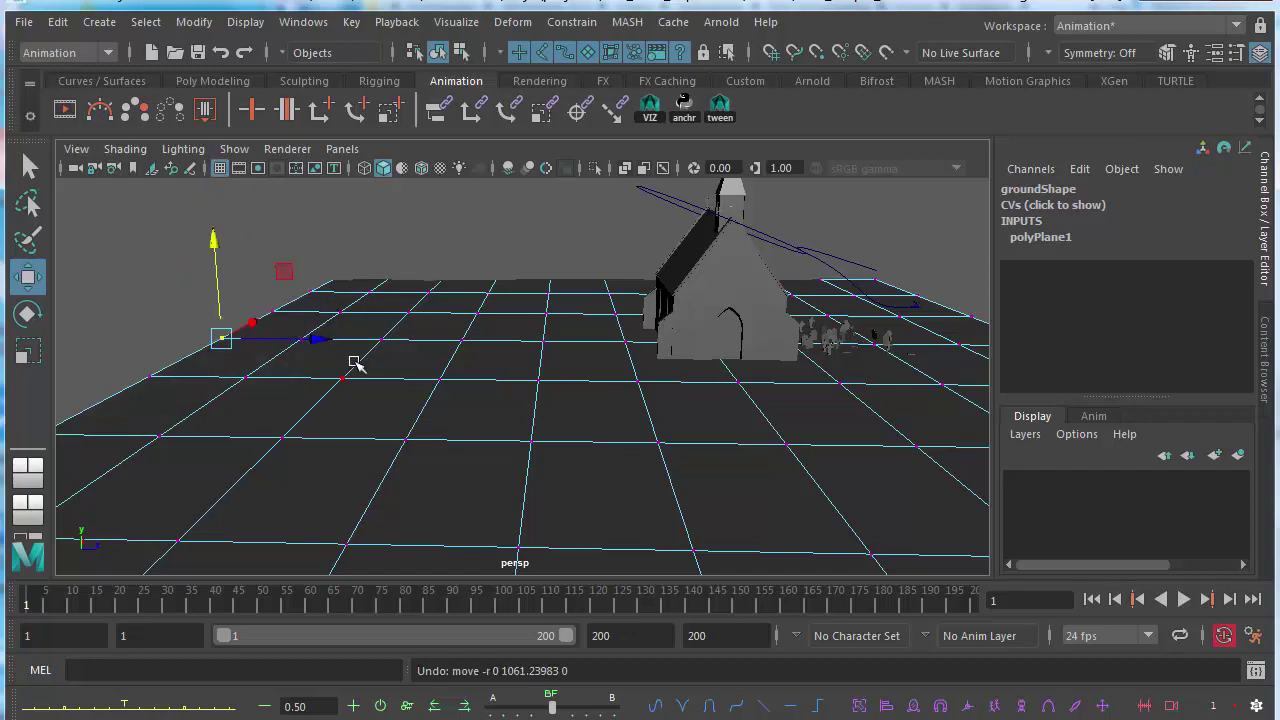
pyautogui.press('space')
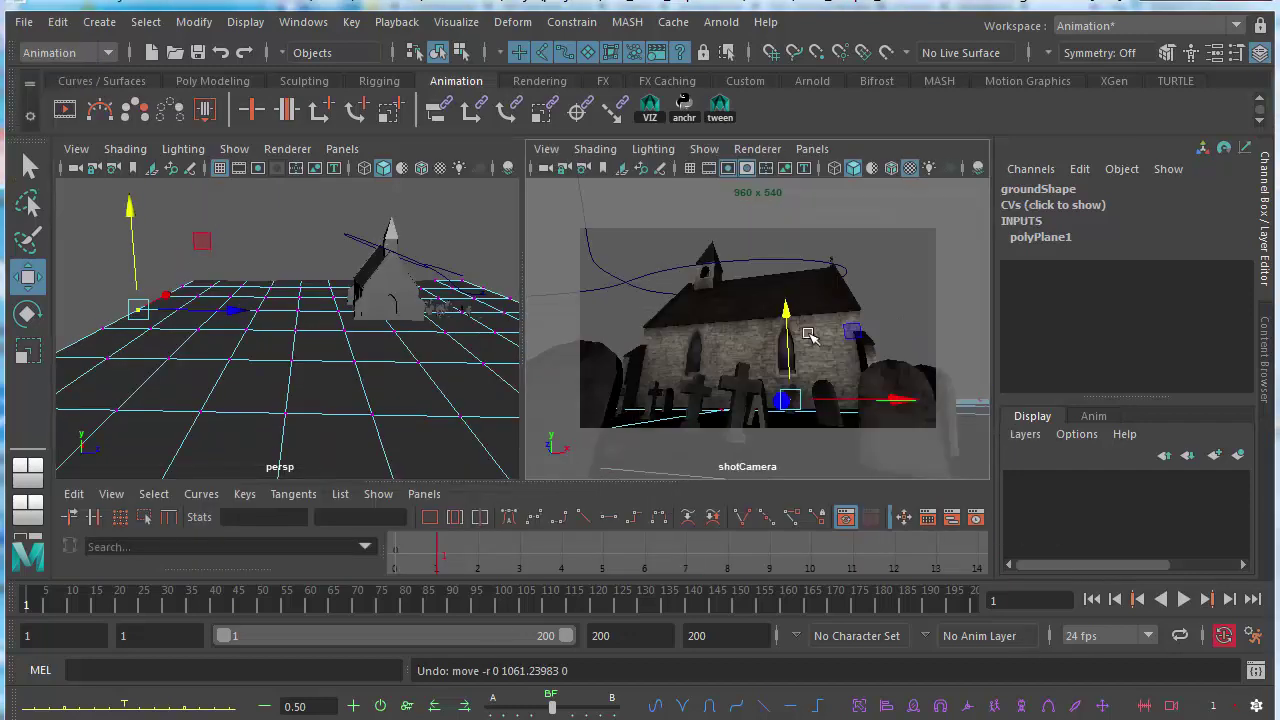
pyautogui.press('space')
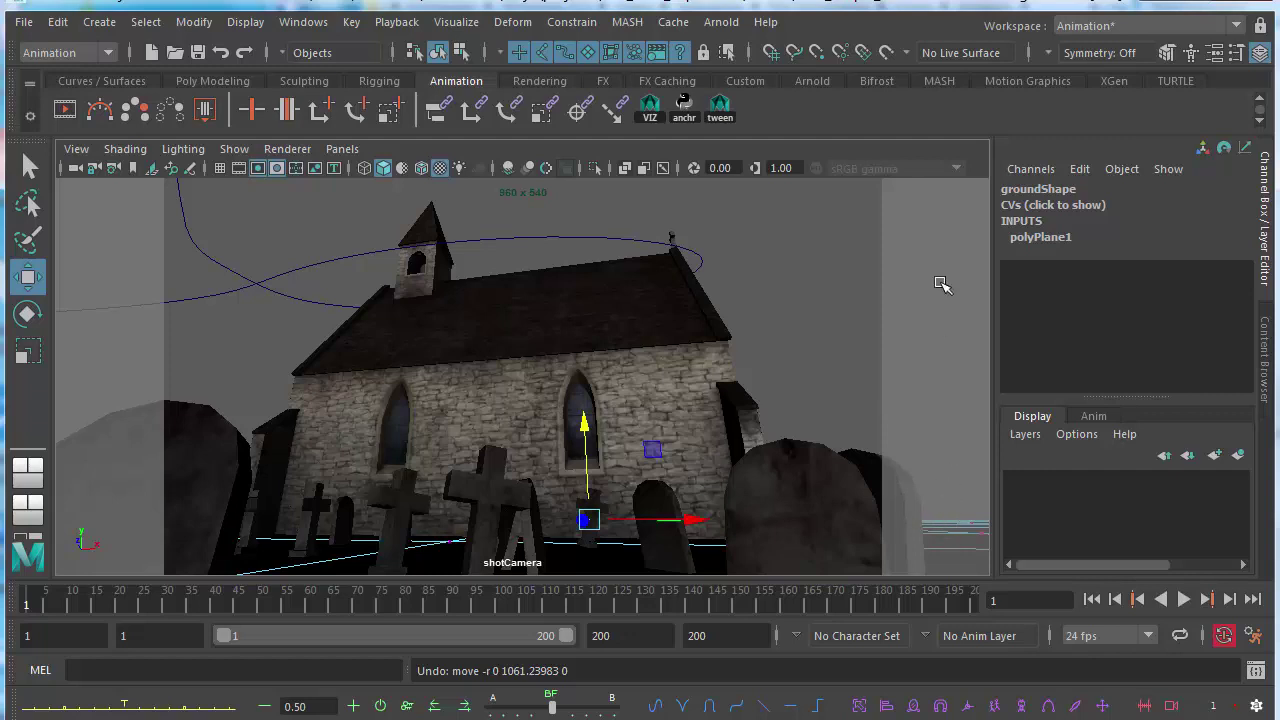